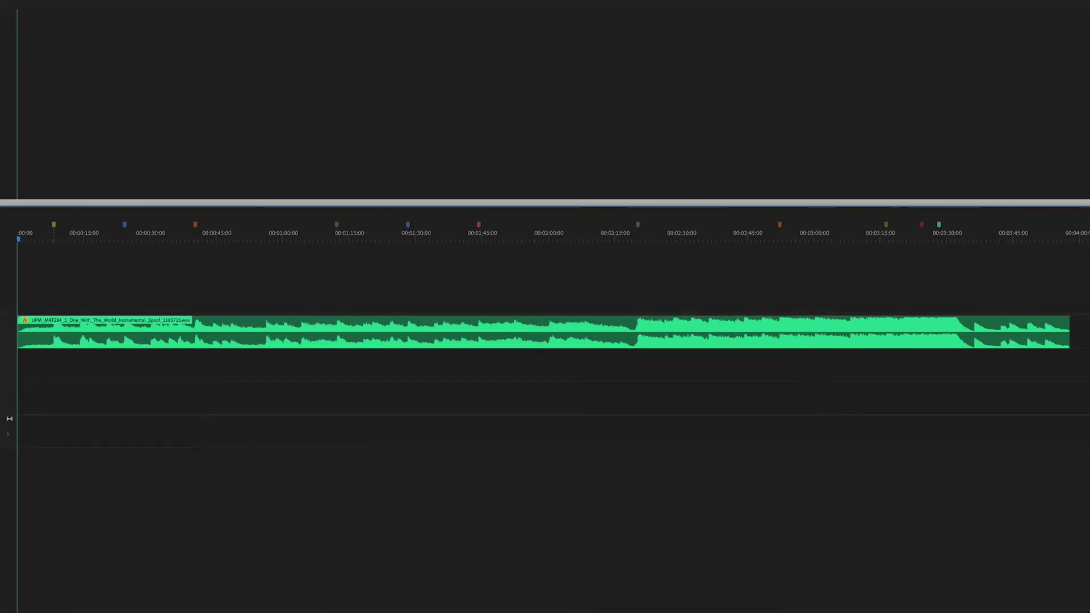
Step: Split the music clip at each green marker along the track to separate its main sections
key("shift+m")
key("ctrl+k")
key("shift+m")
key("shift+m")
key("shift+m")
key("ctrl+k")
key("shift+m")
key("shift+m")
key("shift+m")
key("shift+m")
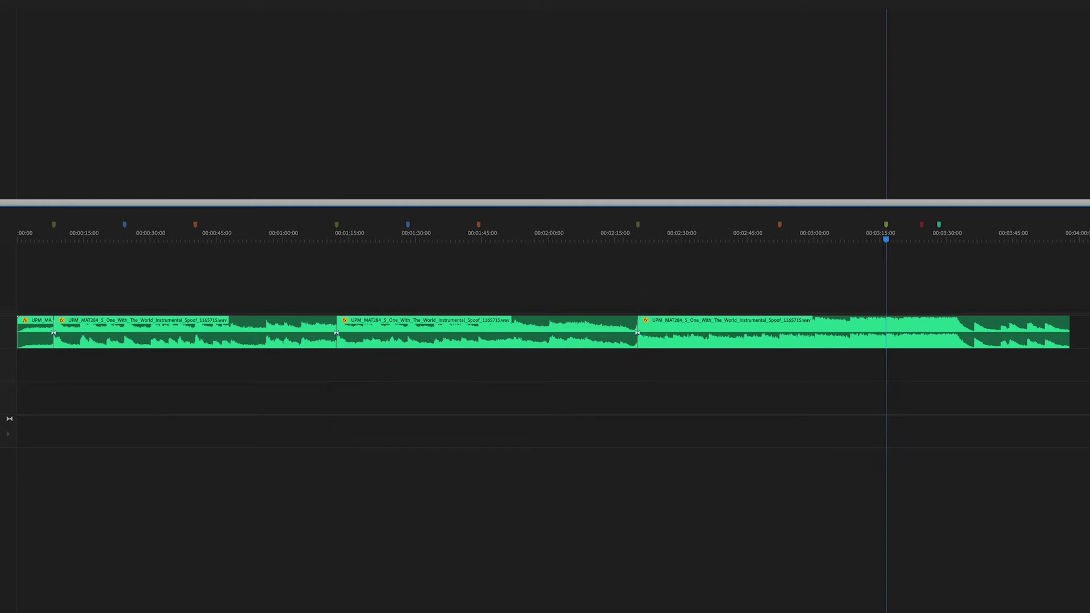
Step: Label the music section after the intro pink and the following section cyan
right_click(237, 330)
mouse_move(256, 540)
left_click(407, 582)
right_click(446, 330)
mouse_move(465, 541)
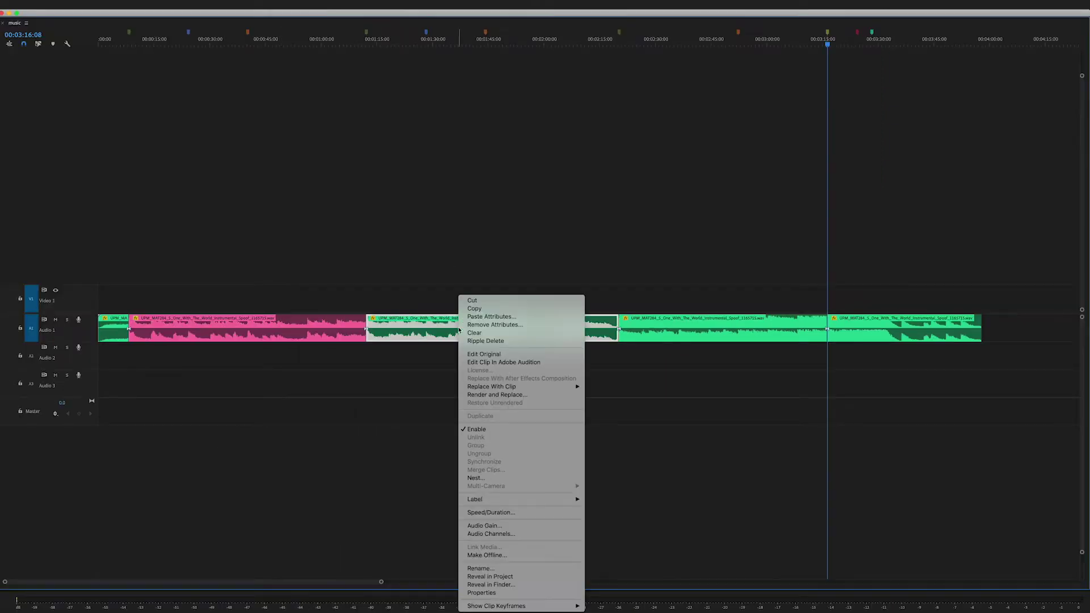
left_click(606, 517)
Step: Label the loud section after the cyan one yellow and the ending section blue
right_click(673, 329)
mouse_move(715, 499)
left_click(840, 606)
right_click(908, 330)
mouse_move(942, 499)
left_click(875, 557)
Step: Play the track from its start, jumping ahead to the cyan and yellow sections to compare them
key("Home")
key("space")
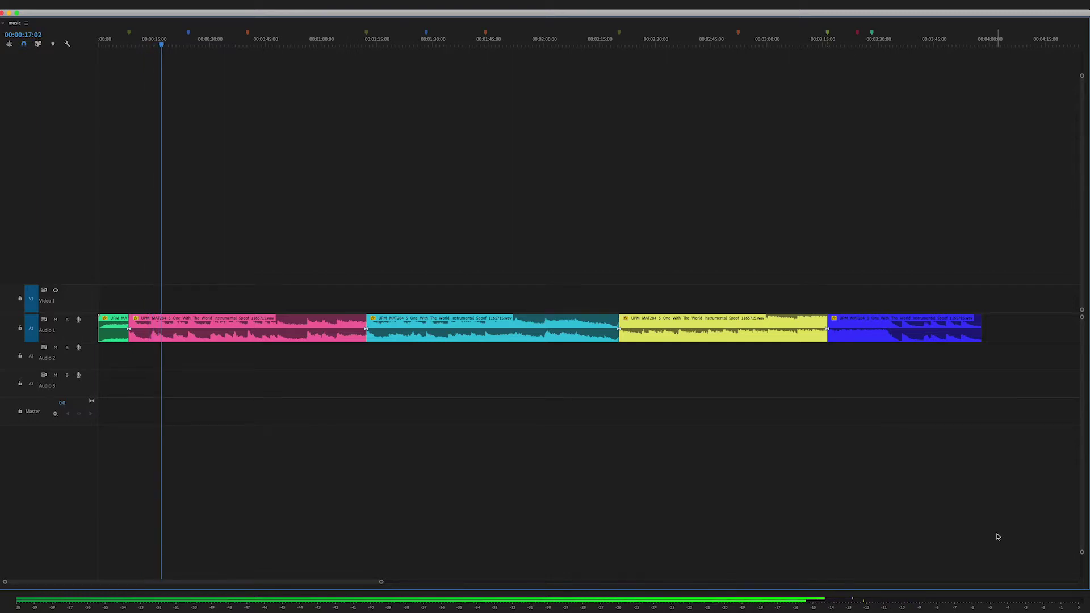
key("Down")
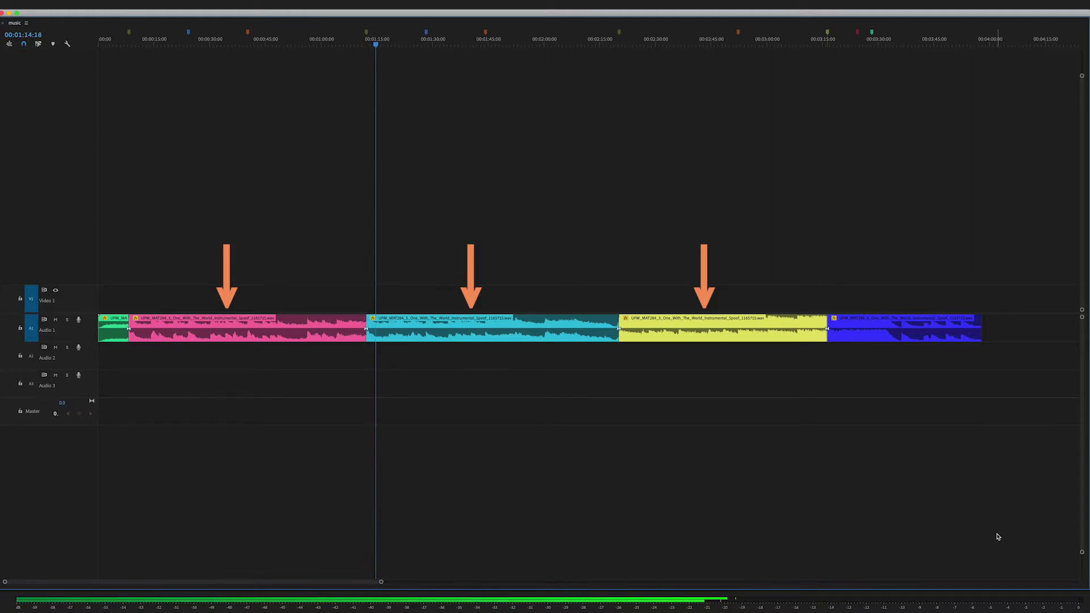
key("Down")
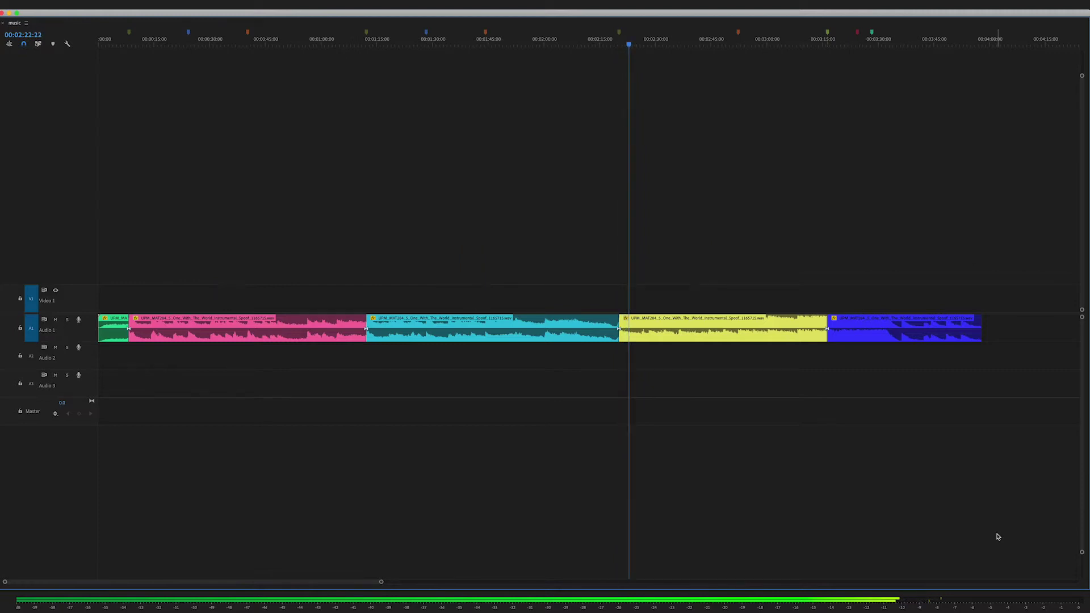
Step: Try stacking the cyan and yellow sections on the tracks beneath the pink section
left_click_drag(494, 330, 256, 357)
left_click_drag(640, 326, 159, 380)
key("=")
Step: Play the pink section from about 00:00:17, followed by the blue ending from its start
left_click(164, 44)
key("space")
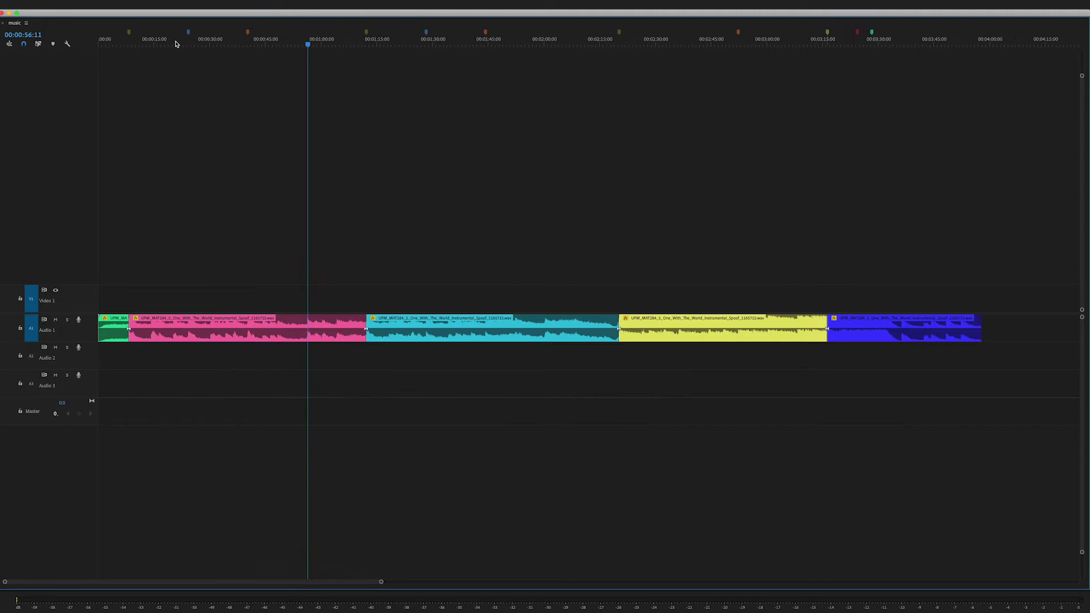
left_click(828, 41)
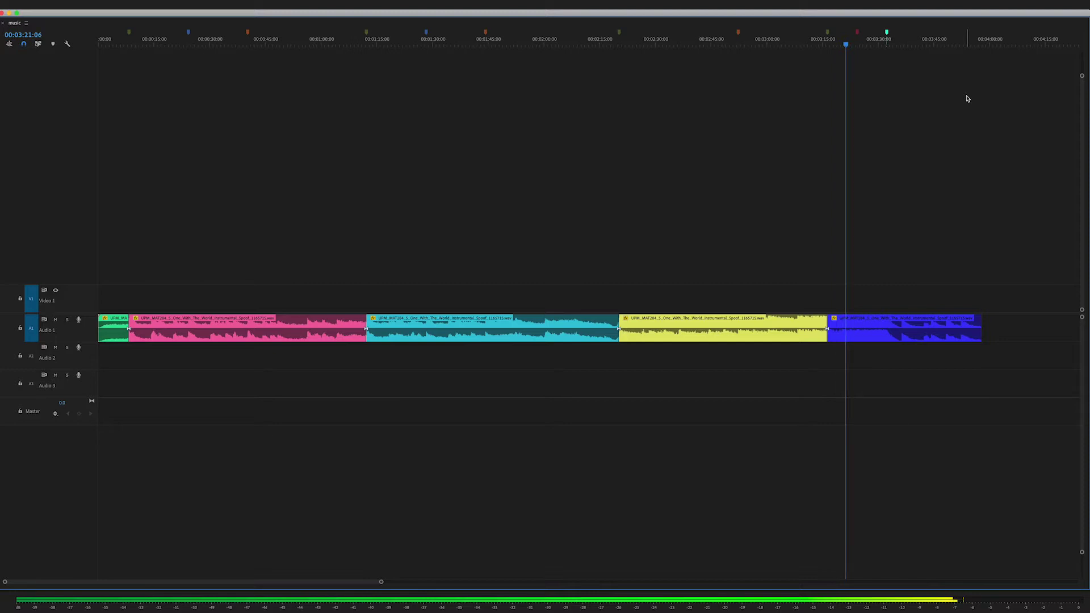
Step: Split the blue ending section at the red marker and at the teal marker
key("super+k")
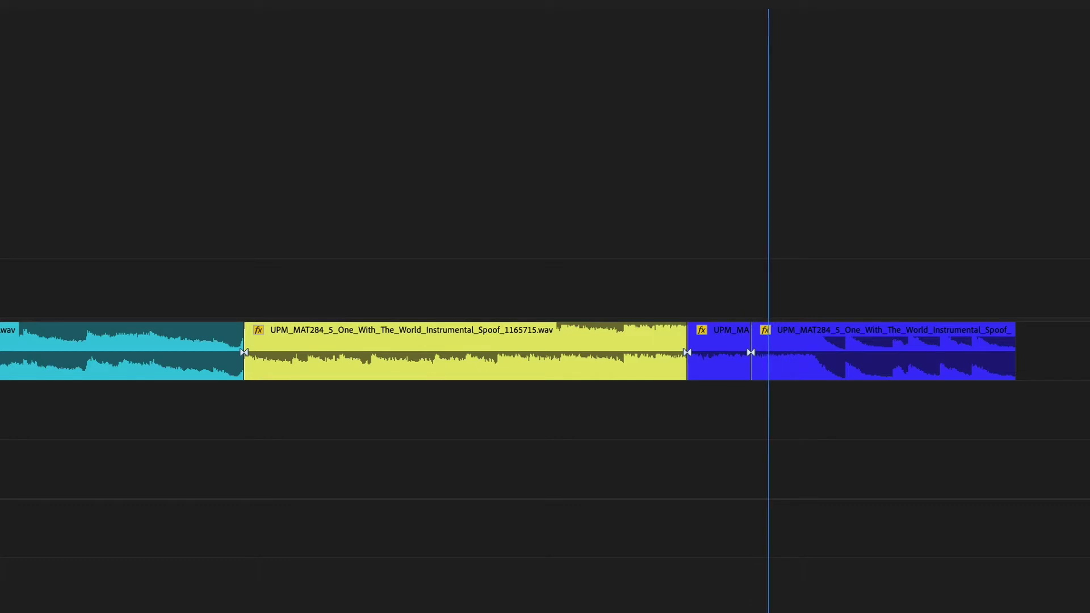
key("super+k")
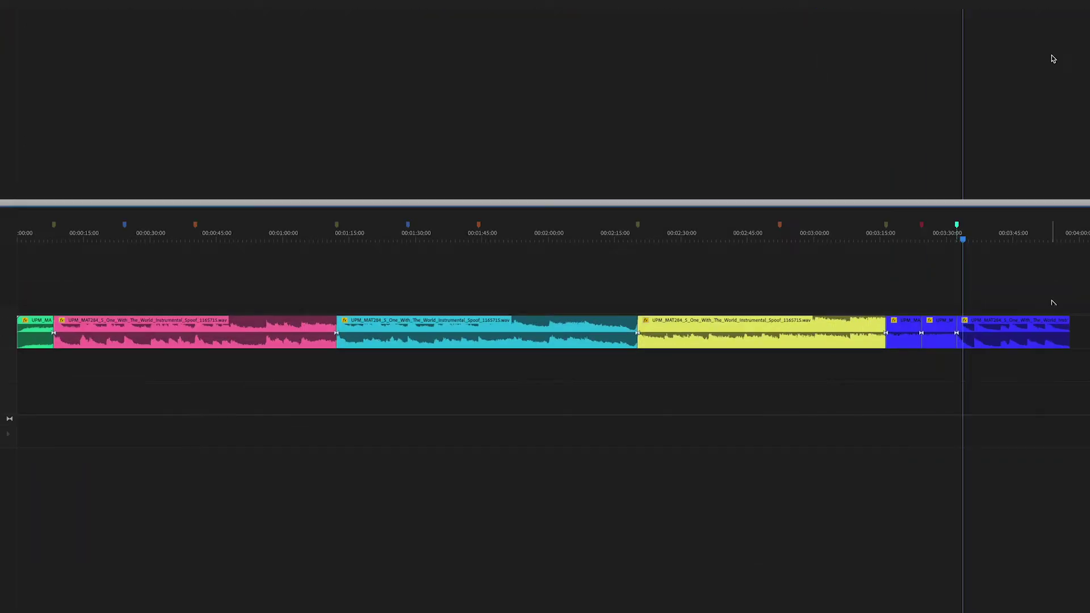
Step: Split the pink and cyan sections at their inner markers for the shortened arrangement
key("Home")
key("shift+m")
key("shift+m")
key("shift+m")
key("super+k")
key("shift+m")
key("shift+m")
key("shift+m")
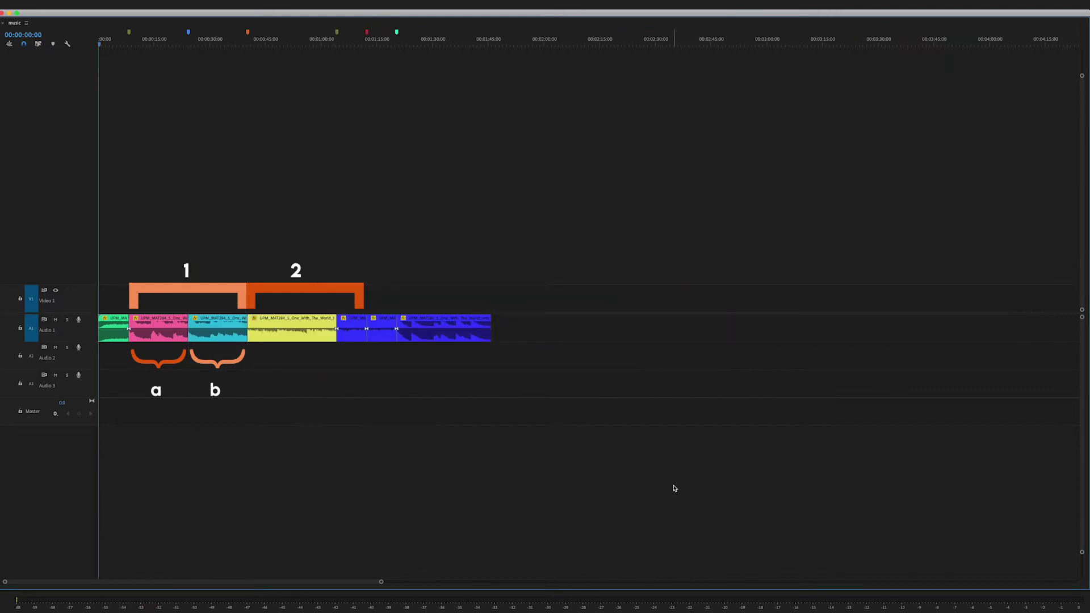
Step: Ripple delete the first clip of the blue ending so the yellow section runs into the second
key("backslash")
left_click_drag(659, 253, 642, 365)
key("shift+Delete")
key("Up")
key("Up")
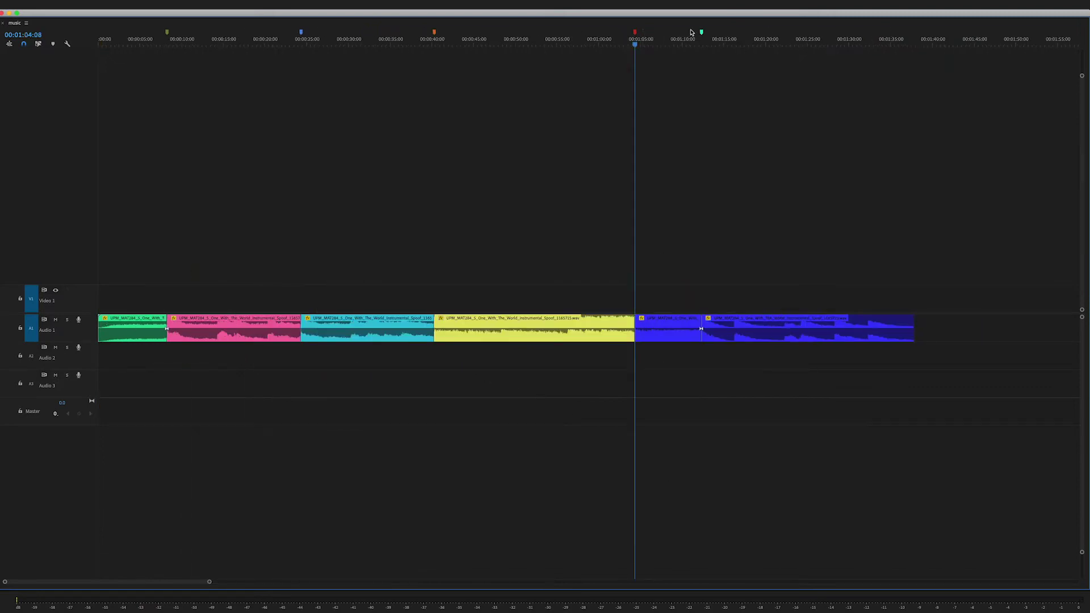
Step: Split the last blue clip at 00:01:16:05 and delete the part after the cut
left_click(711, 44)
key("space")
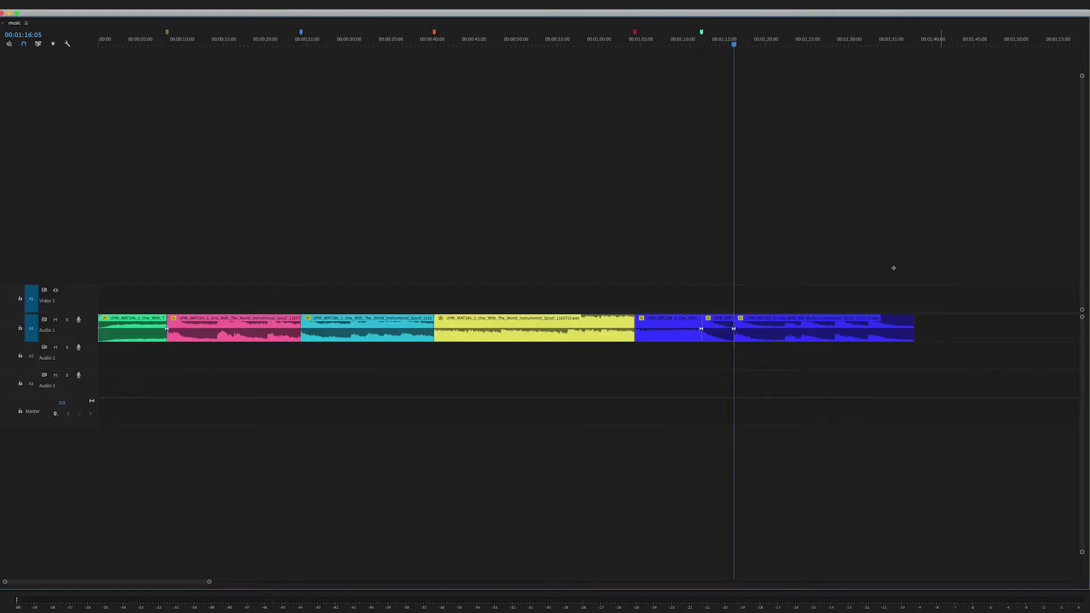
key("d")
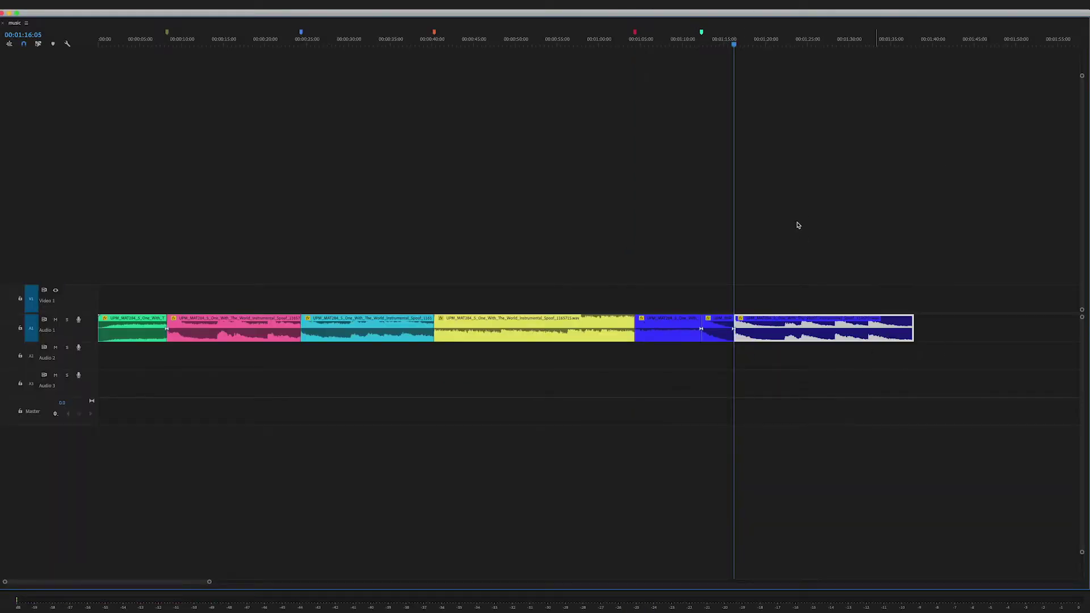
key("shift+Delete")
Step: Play the transition from the yellow section into the blue ending to check the edit
key("Up")
key("Up")
key("equal")
key("equal")
key("space")
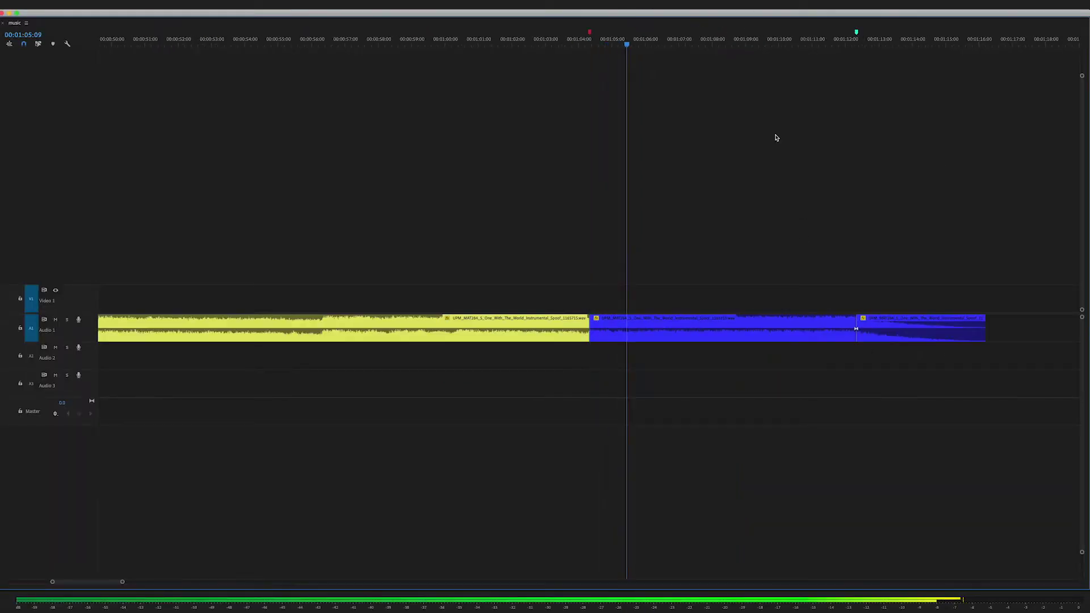
key("space")
key("Left")
key("Left")
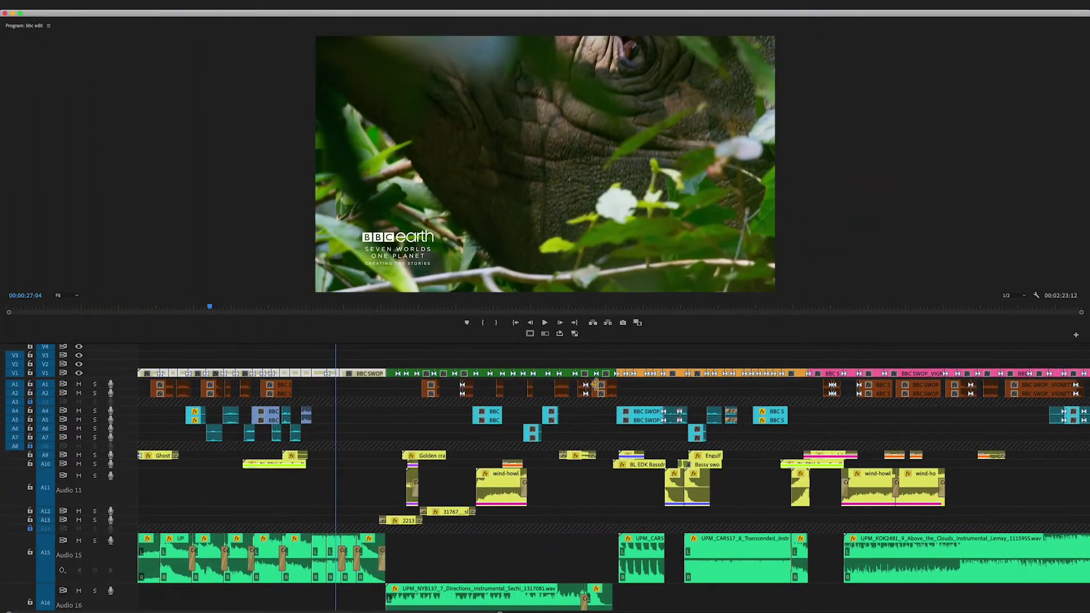
Step: Mark and clear the cold open's range in the bbc edit sequence, and select its music clips on Audio 15
key("x")
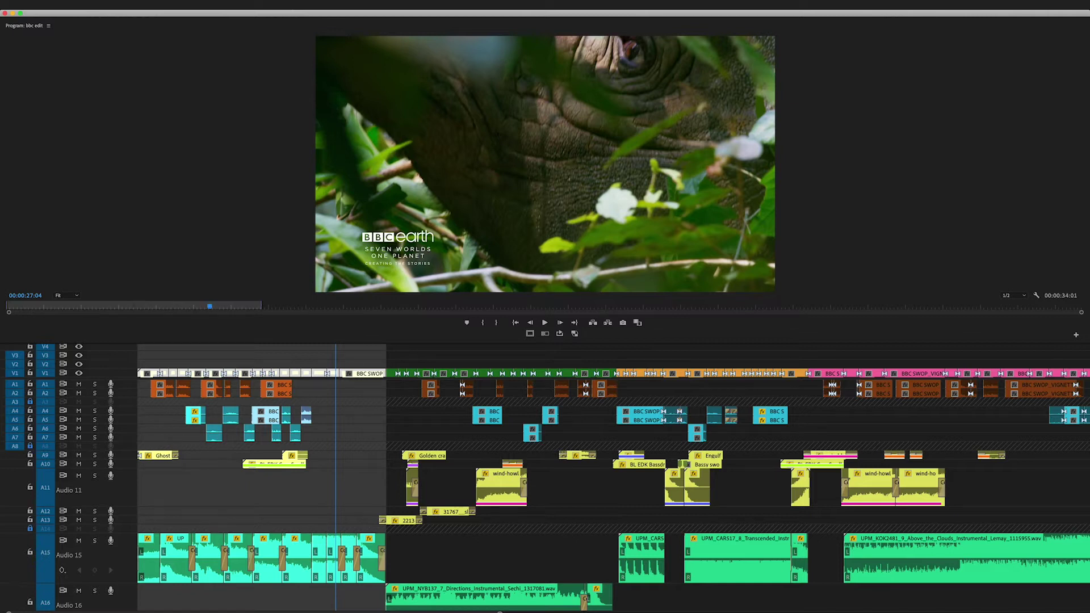
key("alt+x")
left_click(141, 557)
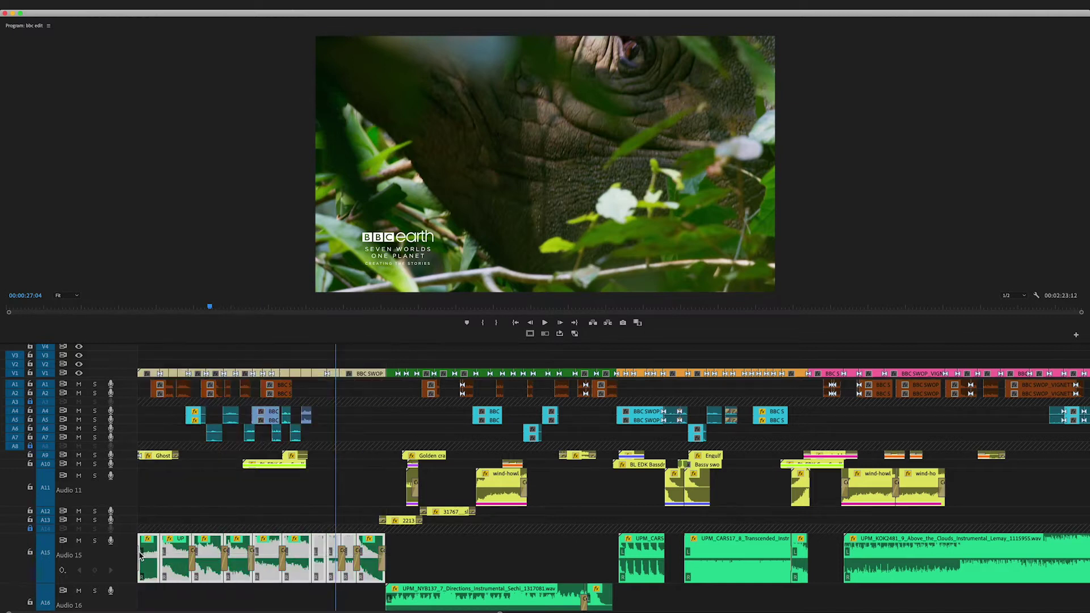
Step: Compare the trimmed music with the original track in the cold open vs original sequence
key("shift+3")
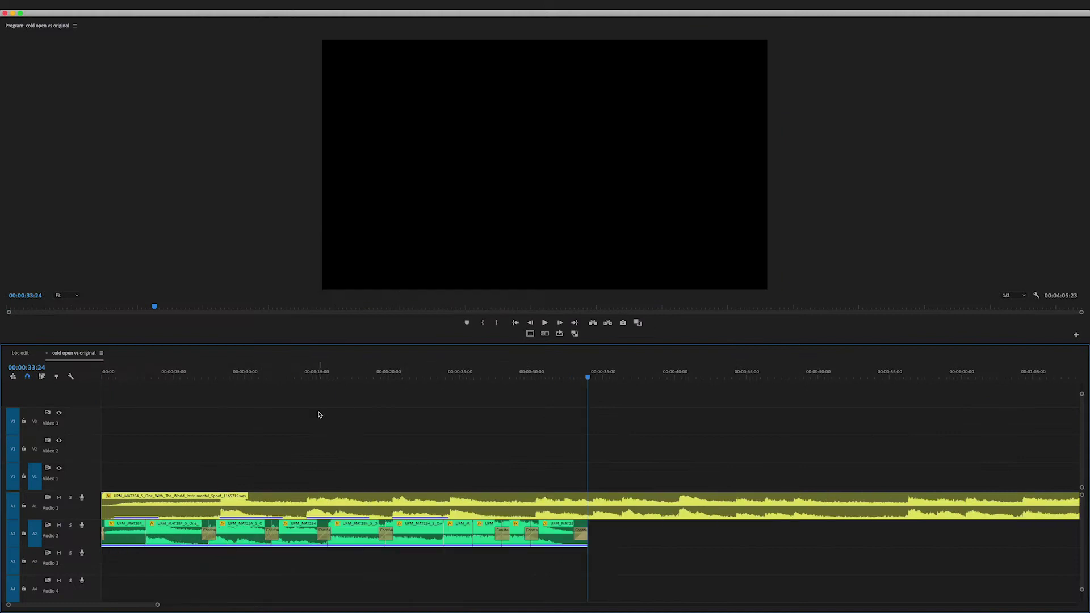
key("grave")
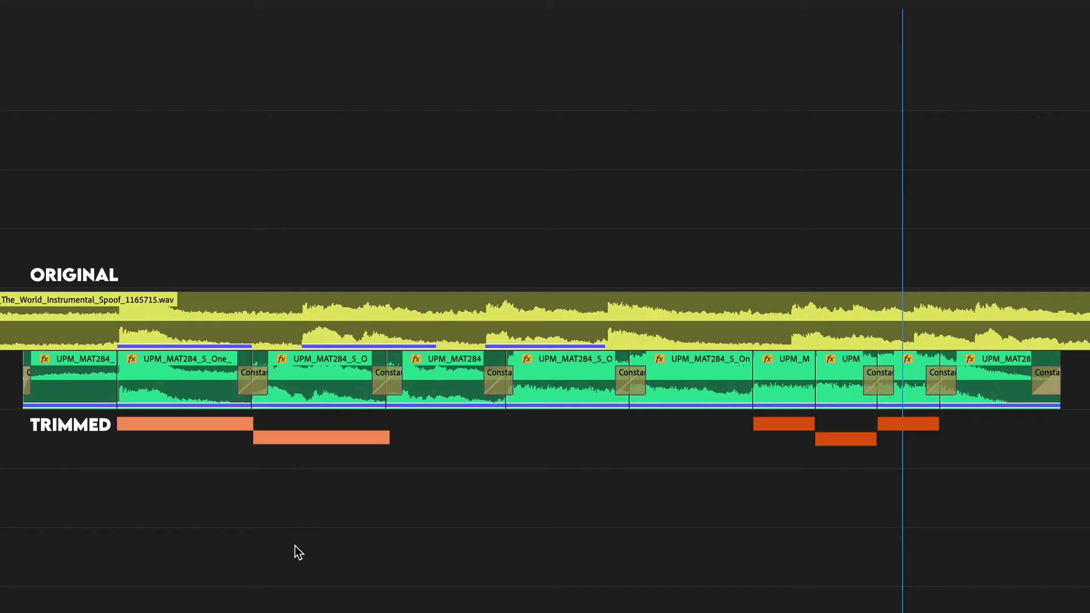
key("minus")
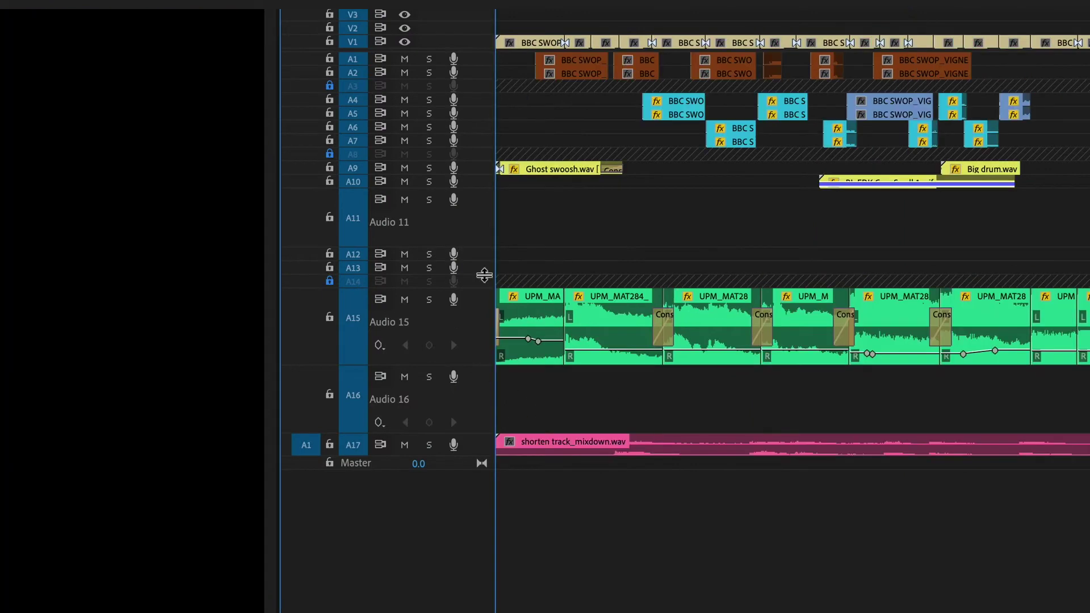
Step: Mute Audio 15 in the bbc edit sequence and play the cold open with shorten track_mixdown.wav
left_click(404, 299)
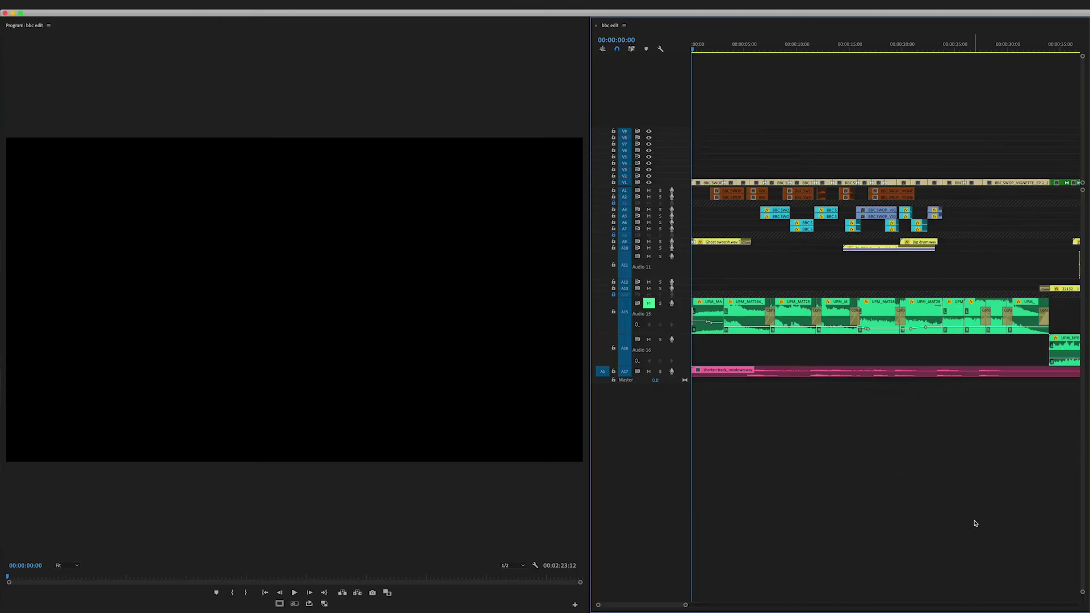
key("space")
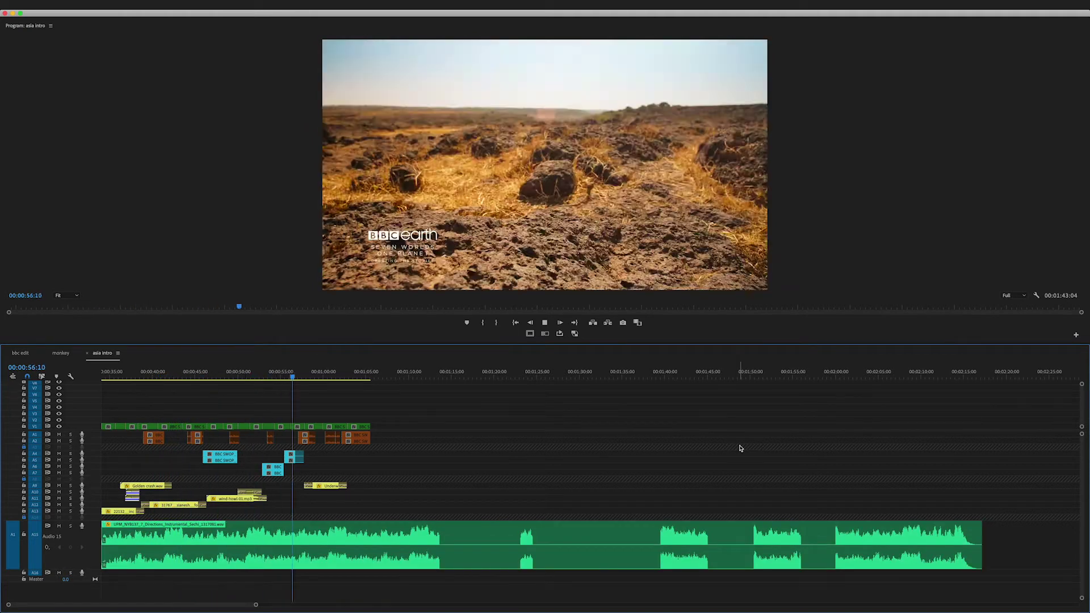
Step: Roll the edit between the two Directions music clips about 15 frames earlier and add the default audio transition there
key("space")
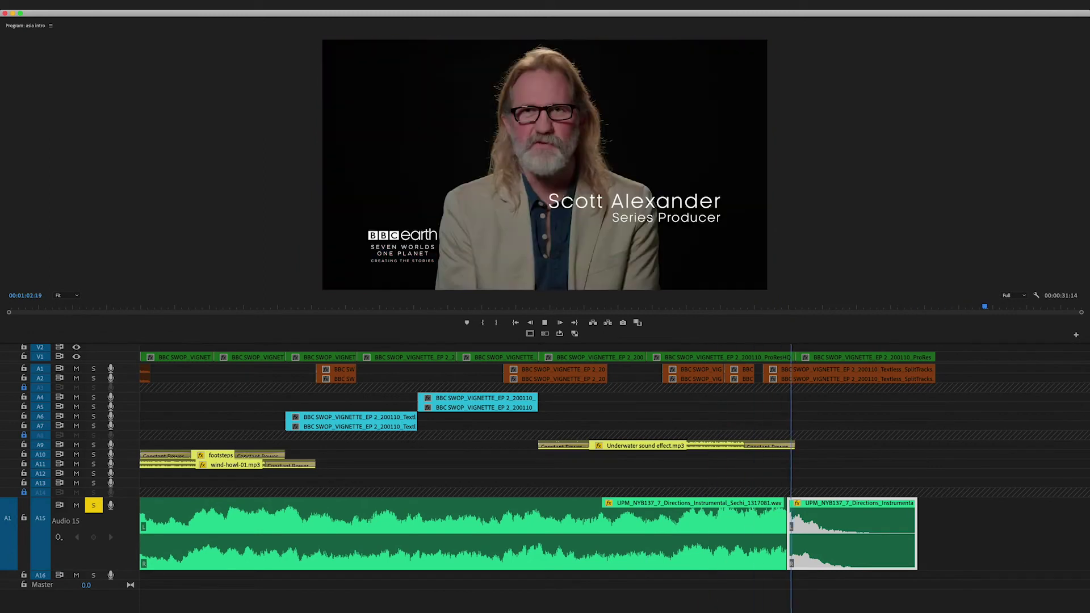
key("space")
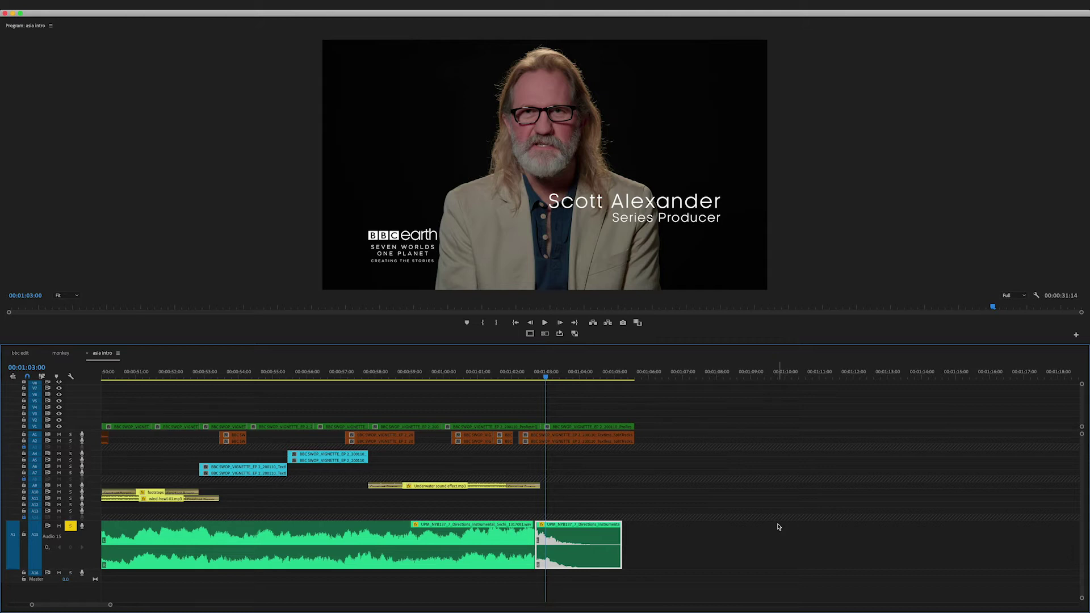
left_click_drag(534, 539, 517, 532)
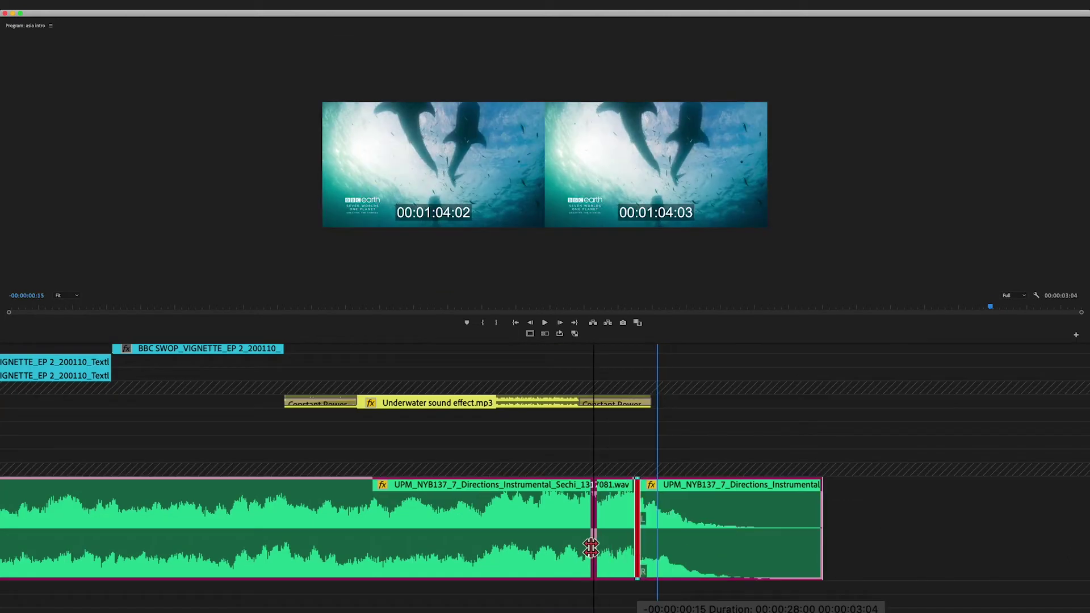
key("super+shift+d")
key("space")
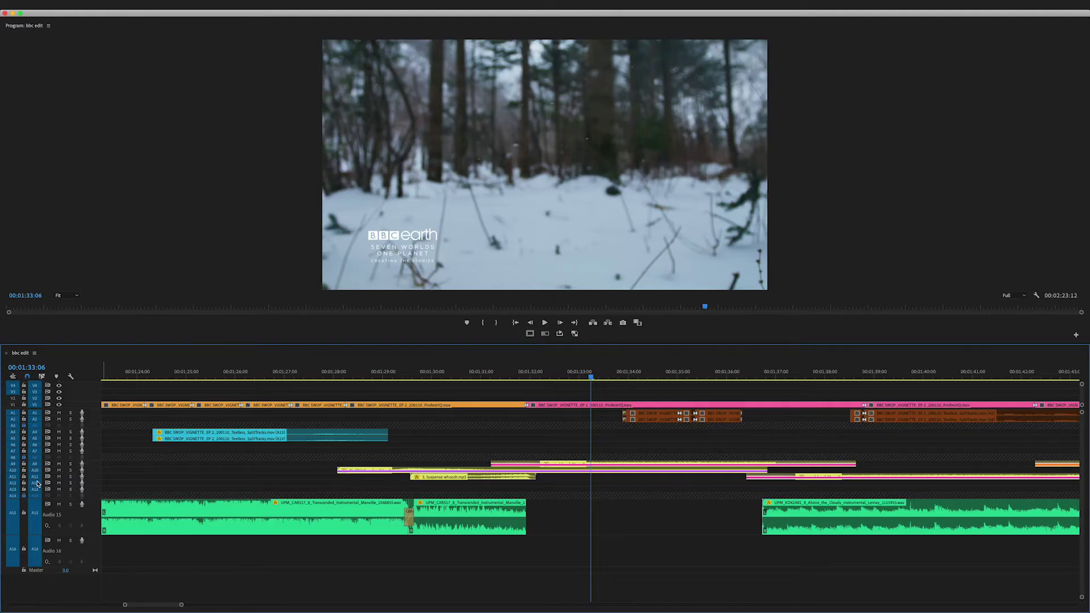
Step: Expand Audio 11 in the bbc edit sequence and play the suspense whoosh at the end of the Transcended music
double_click(37, 478)
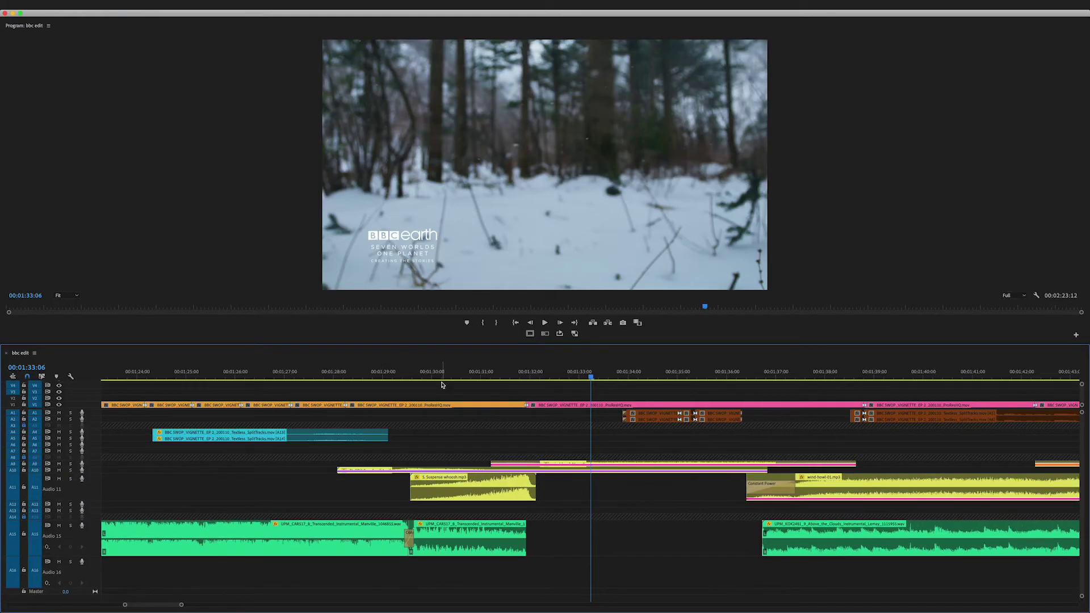
left_click(380, 375)
key("space")
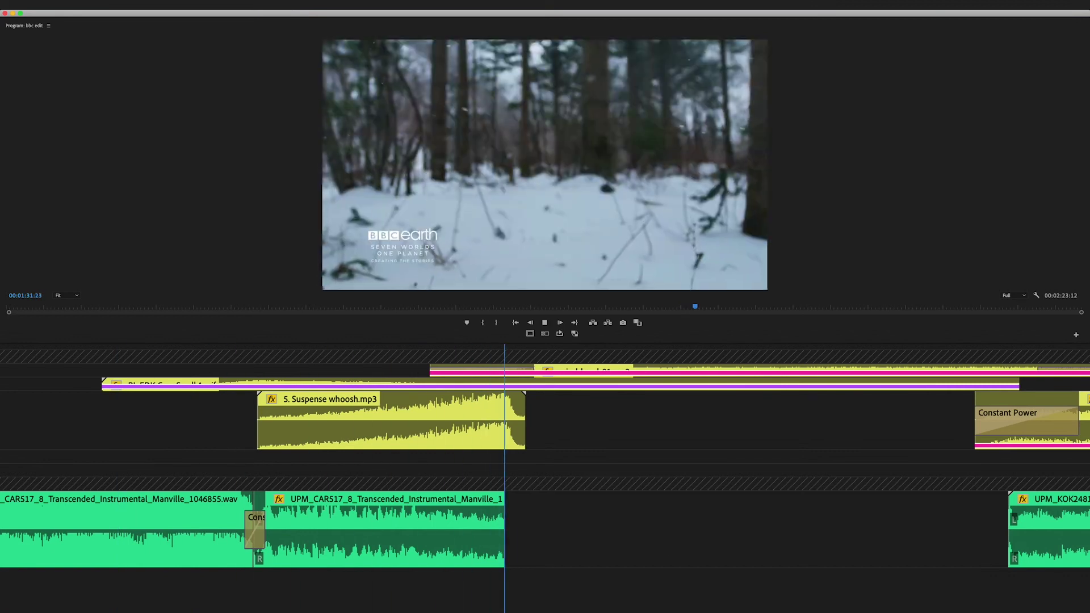
key("space")
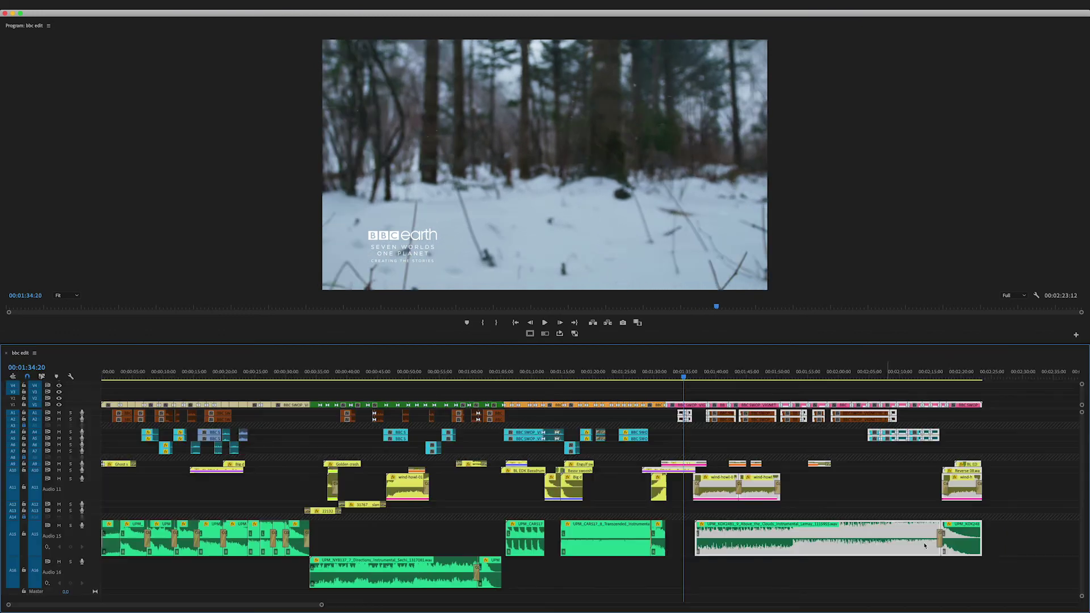
Step: Mark the range of the selected final section containing the Above the Clouds music
key("x")
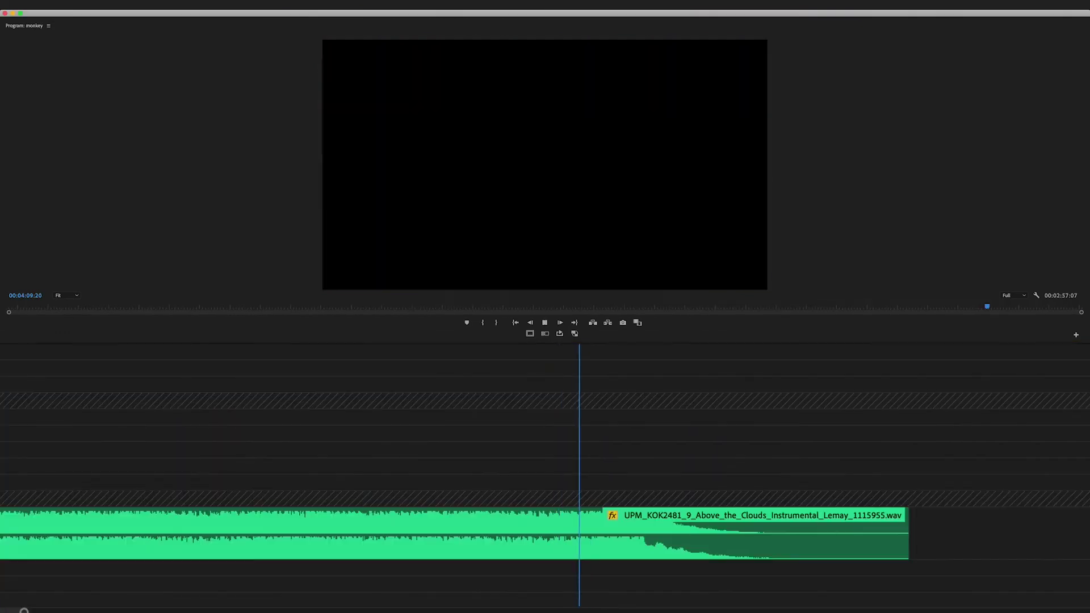